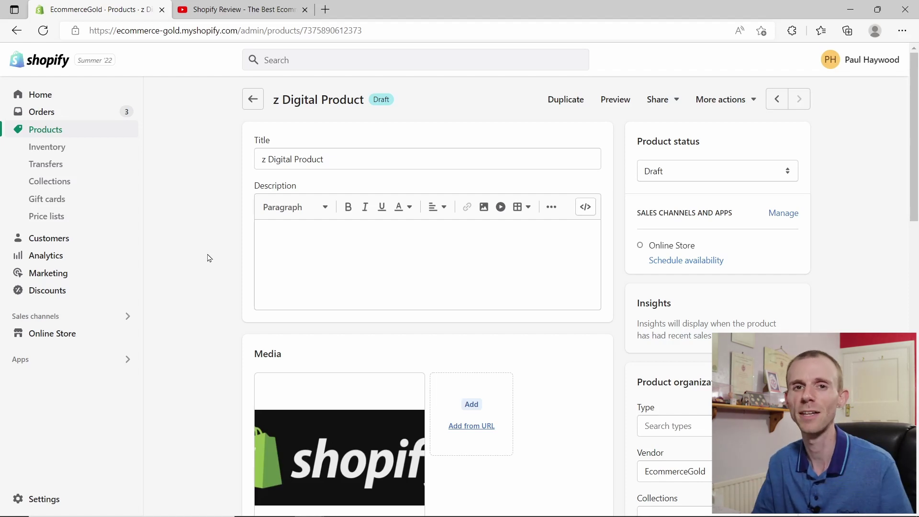
pyautogui.scroll(-2, 195, 260)
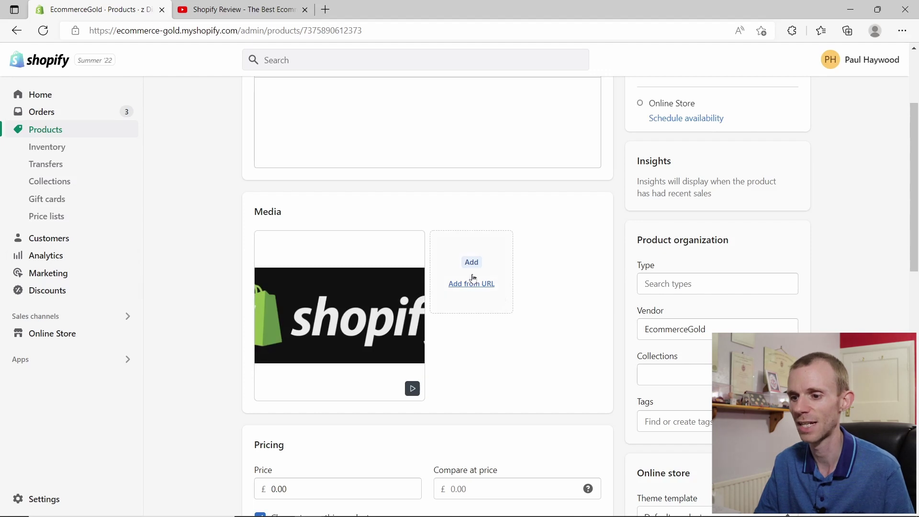
# Open the Add file from URL dialog in the product's Media section.
pyautogui.click(471, 284)
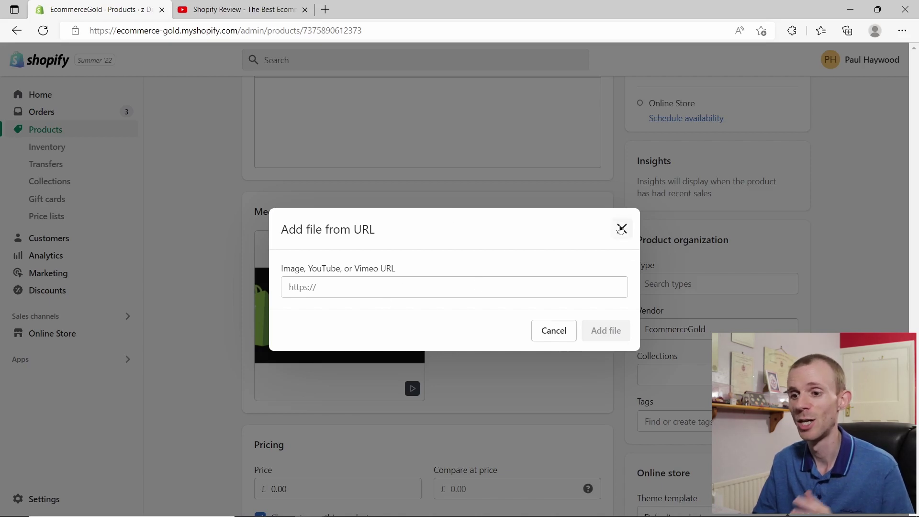
# Dismiss the Add file from URL dialog without adding any media.
pyautogui.click(622, 230)
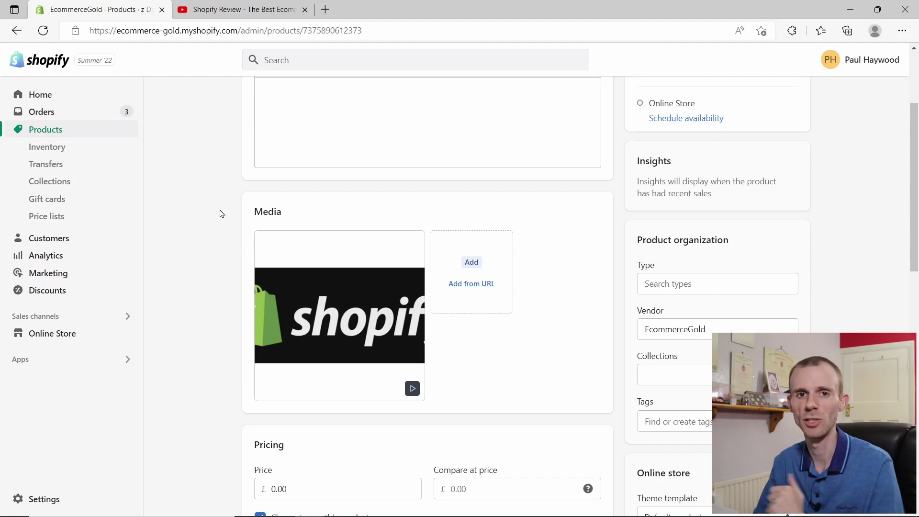
pyautogui.scroll(2, 221, 214)
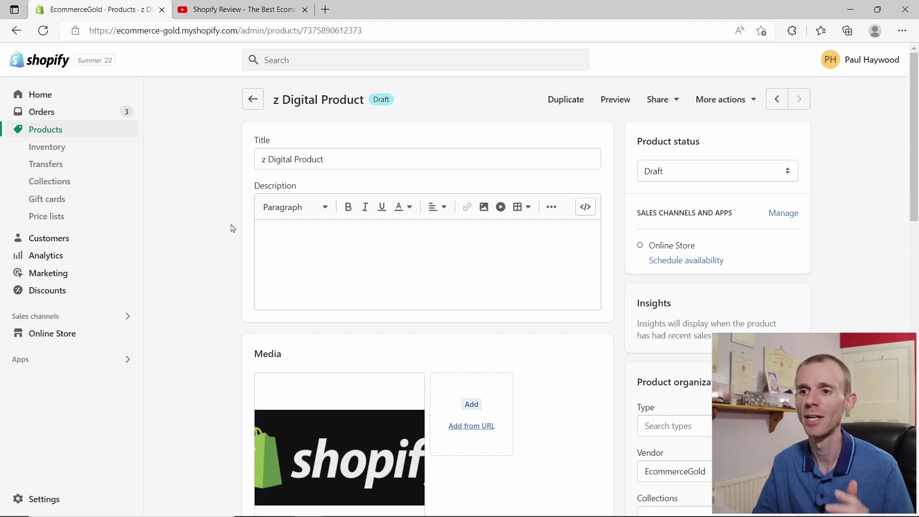
# Bring up the Share > Embed code for the Shopify Review video on YouTube.
pyautogui.click(229, 20)
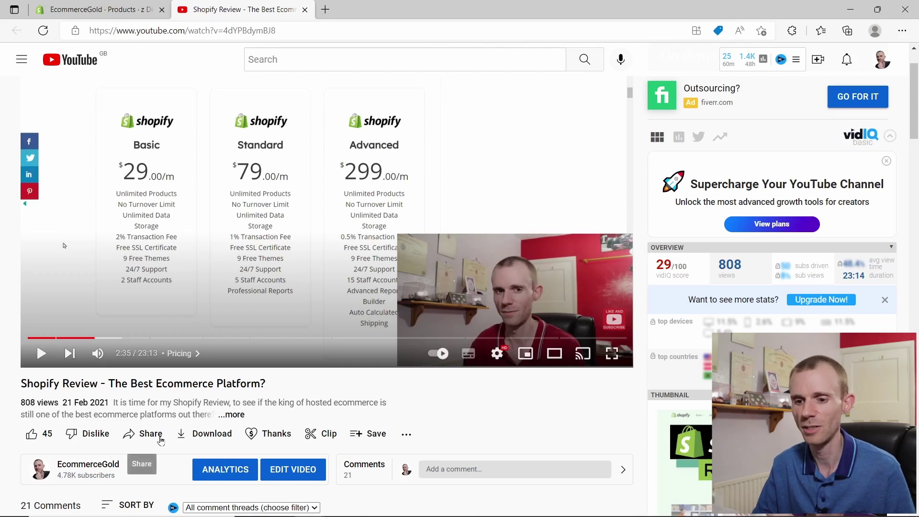
pyautogui.click(145, 436)
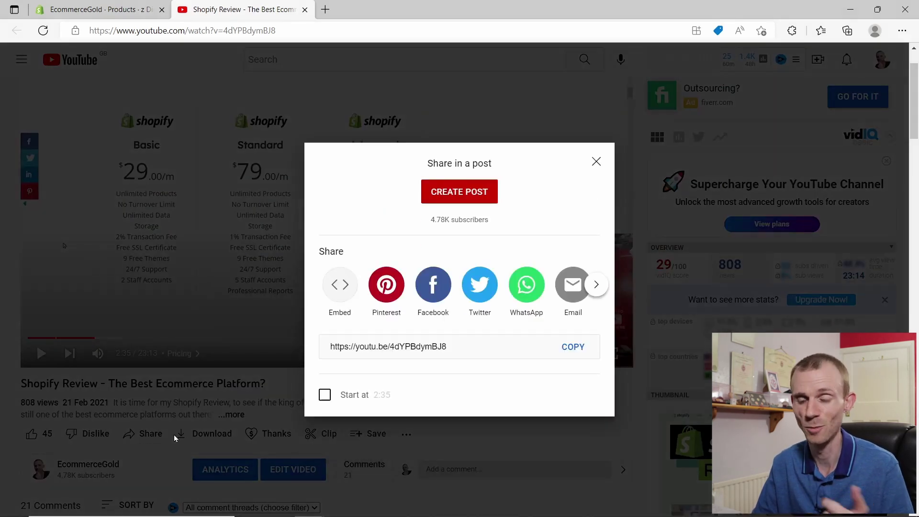
pyautogui.click(339, 286)
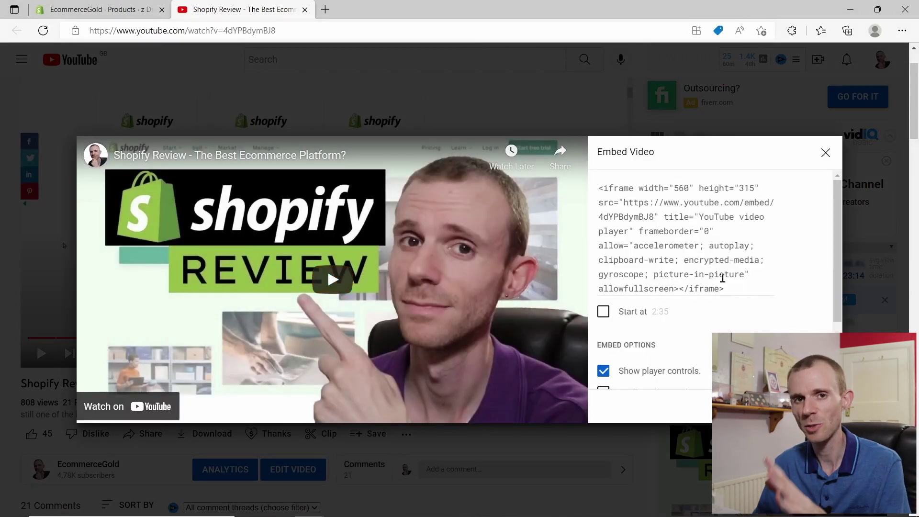
pyautogui.scroll(-1, 707, 291)
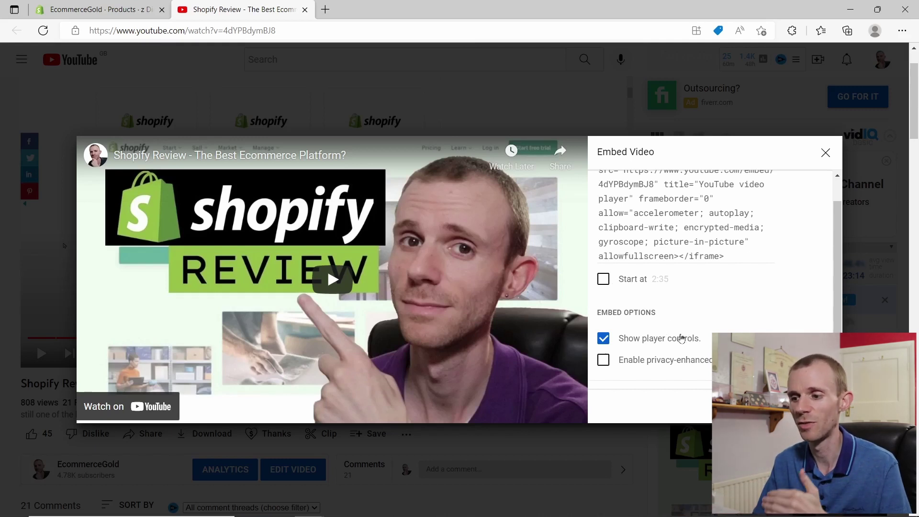
pyautogui.scroll(-1, 683, 322)
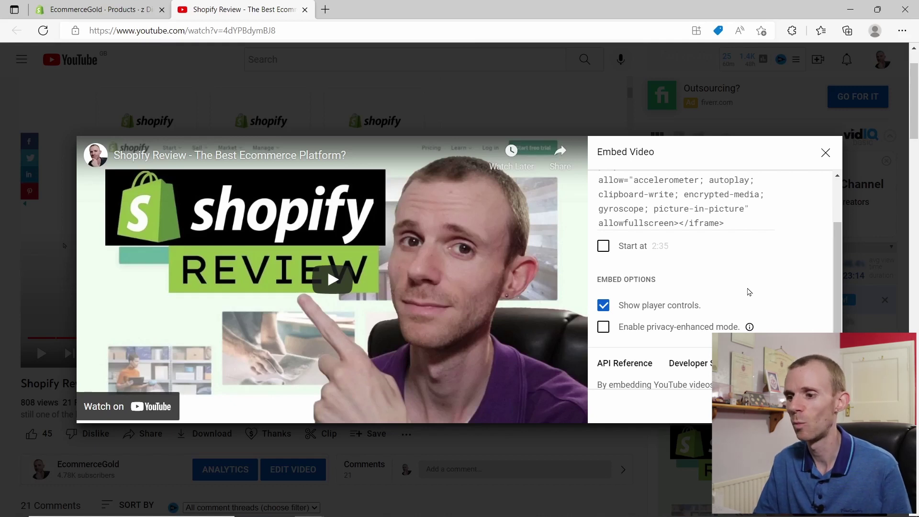
pyautogui.scroll(1, 748, 309)
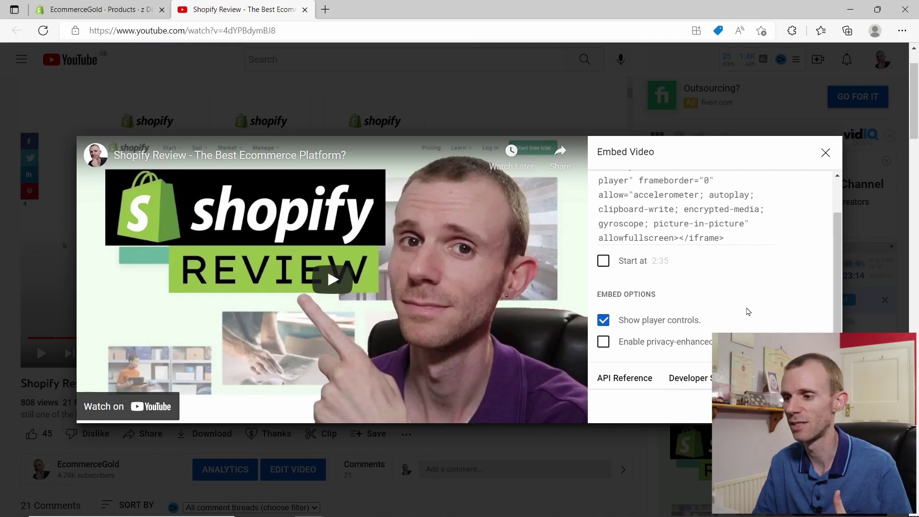
pyautogui.scroll(-2, 748, 309)
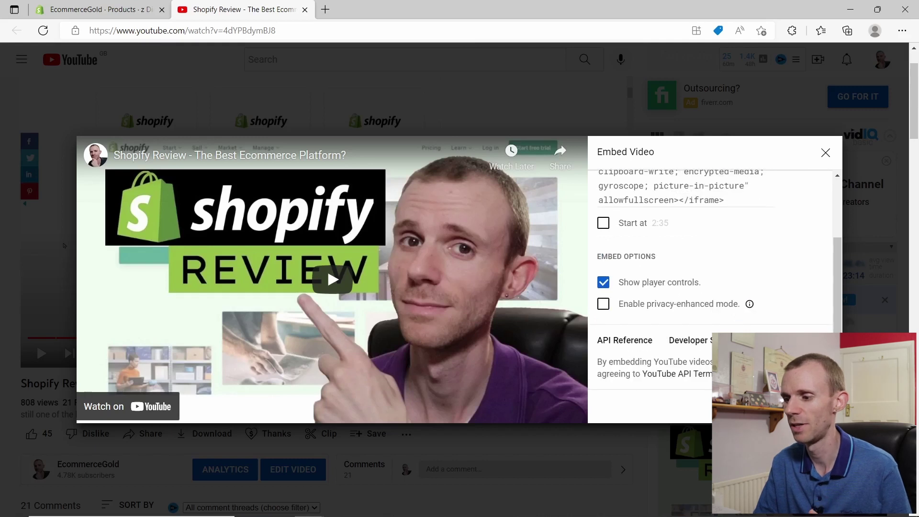
# Copy the Shopify Review video's iframe embed code to the clipboard.
pyautogui.click(768, 197)
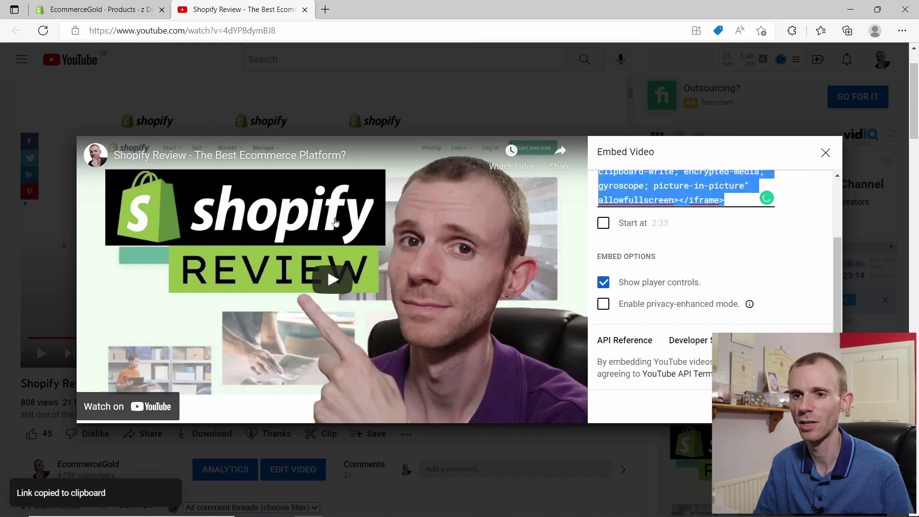
# Embed the copied Shopify Review YouTube snippet into the z Digital Product description.
pyautogui.click(101, 10)
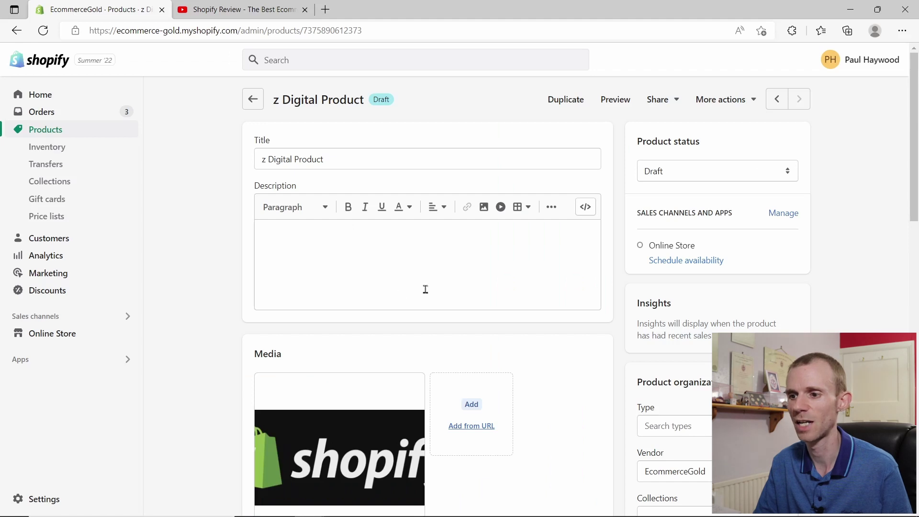
pyautogui.click(501, 209)
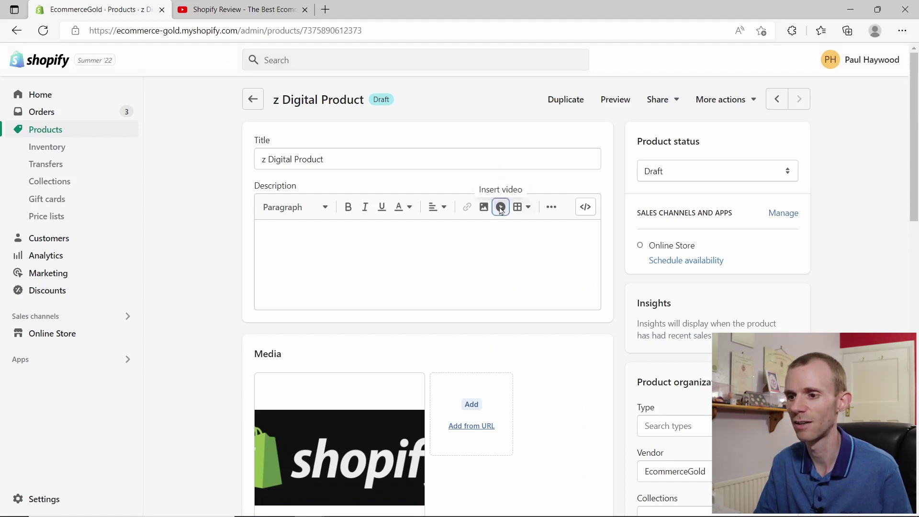
pyautogui.click(417, 254)
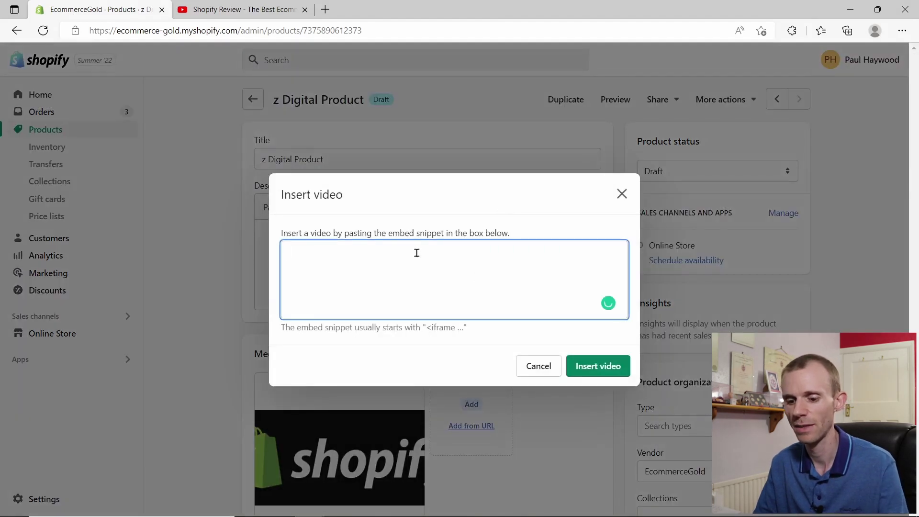
pyautogui.hotkey('ctrl', 'v')
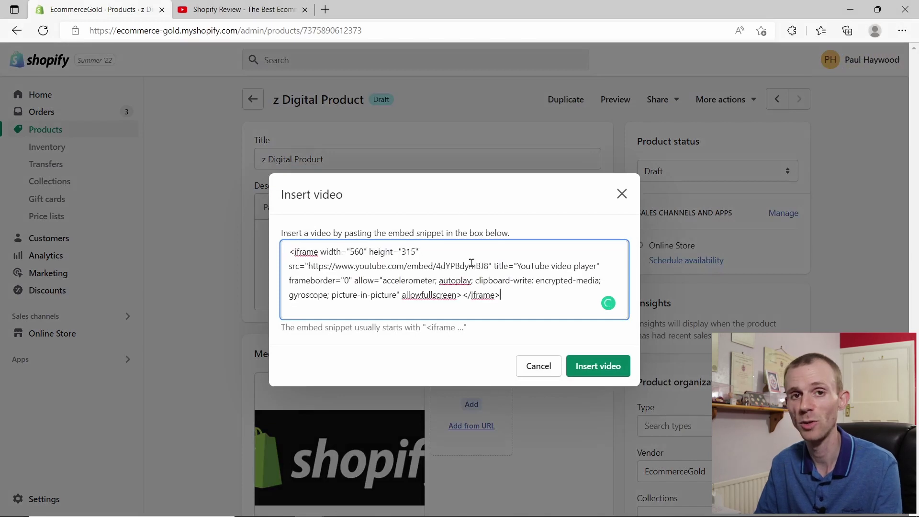
pyautogui.click(585, 367)
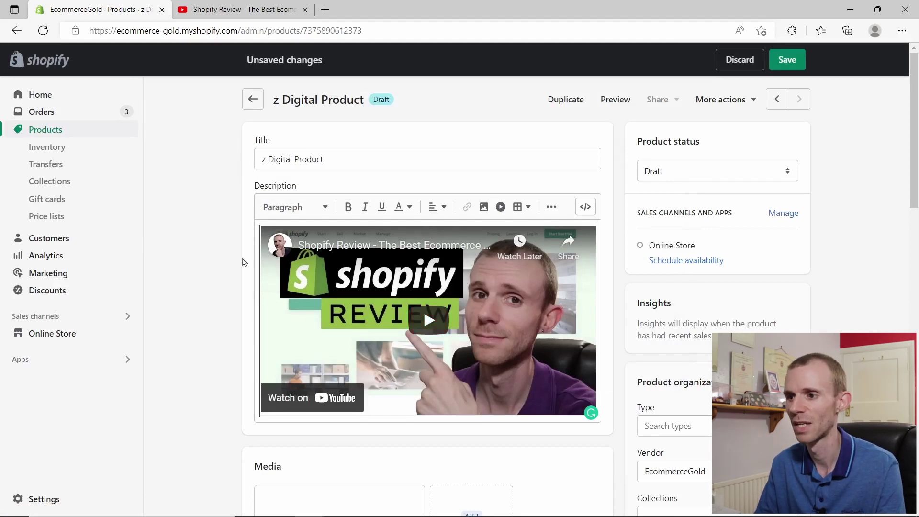
# Open the storefront preview of z Digital Product.
pyautogui.click(609, 104)
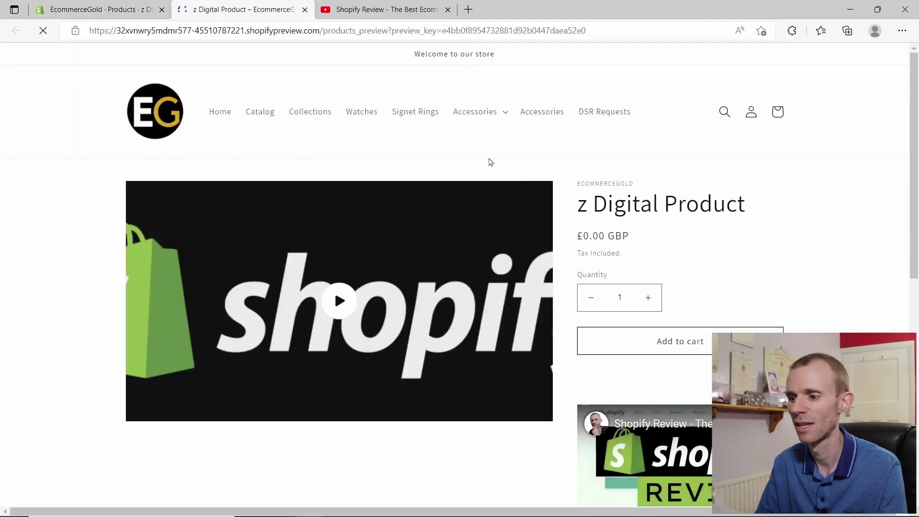
pyautogui.scroll(-3, 338, 284)
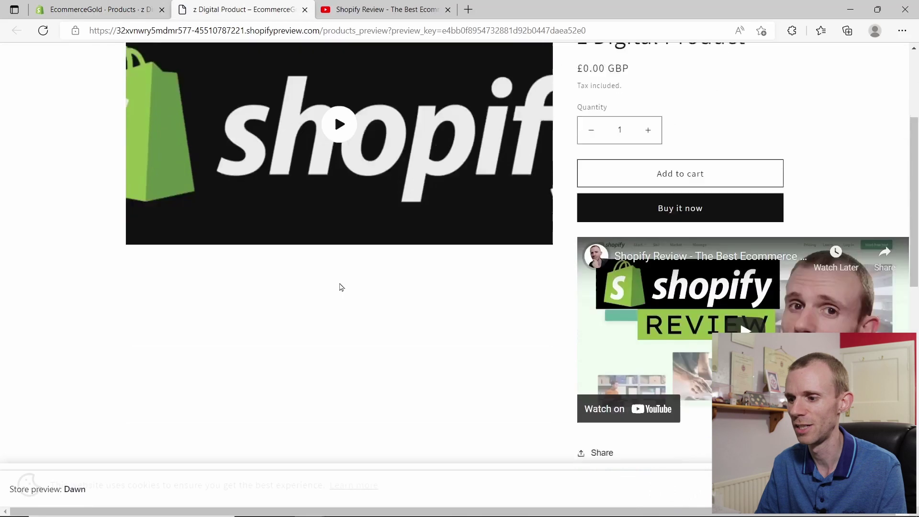
pyautogui.scroll(-2, 422, 290)
pyautogui.scroll(1, 770, 191)
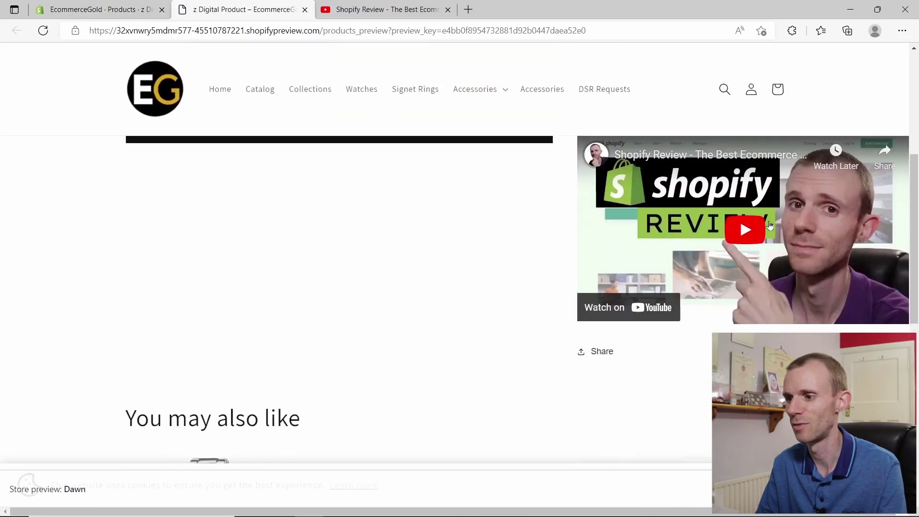
pyautogui.scroll(2, 765, 238)
pyautogui.scroll(2, 765, 238)
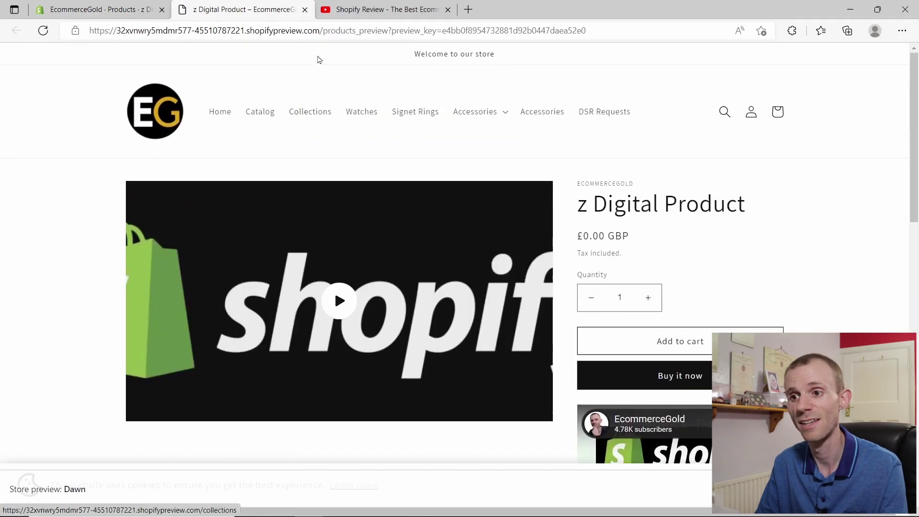